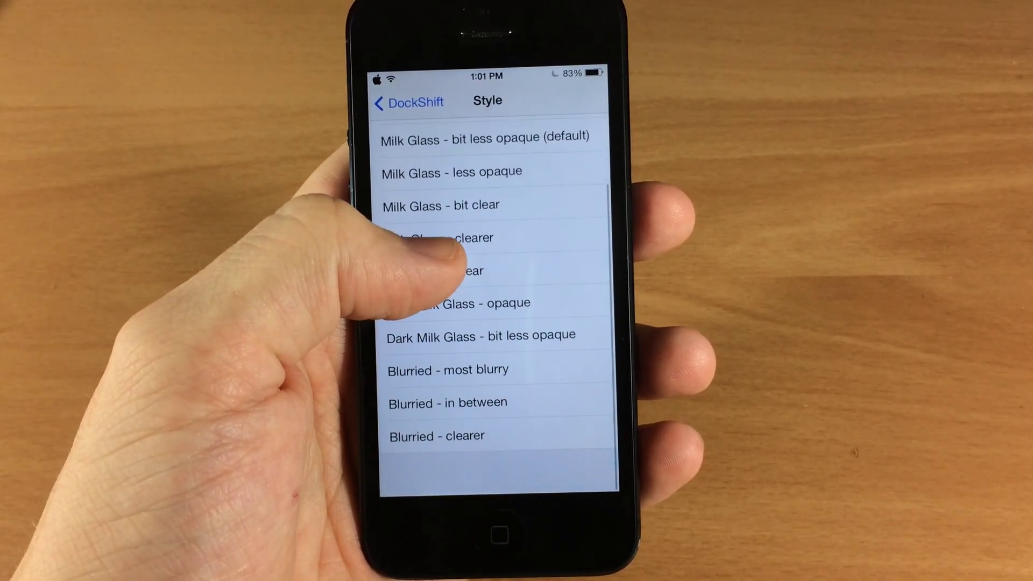
Choose Dark Milk Glass - bit less opaque in the DockShift Style list, replacing Transparent
click(469, 350)
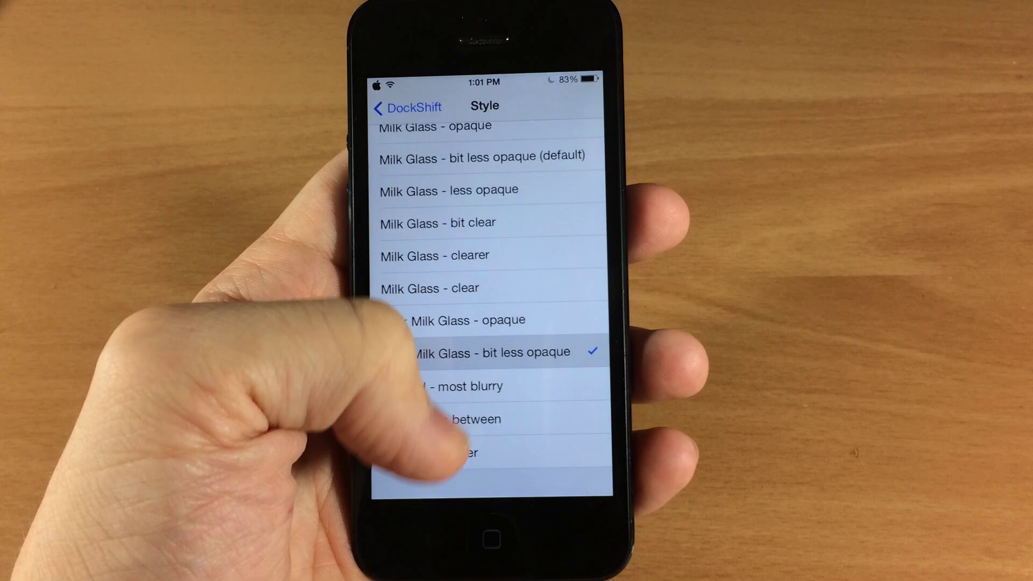